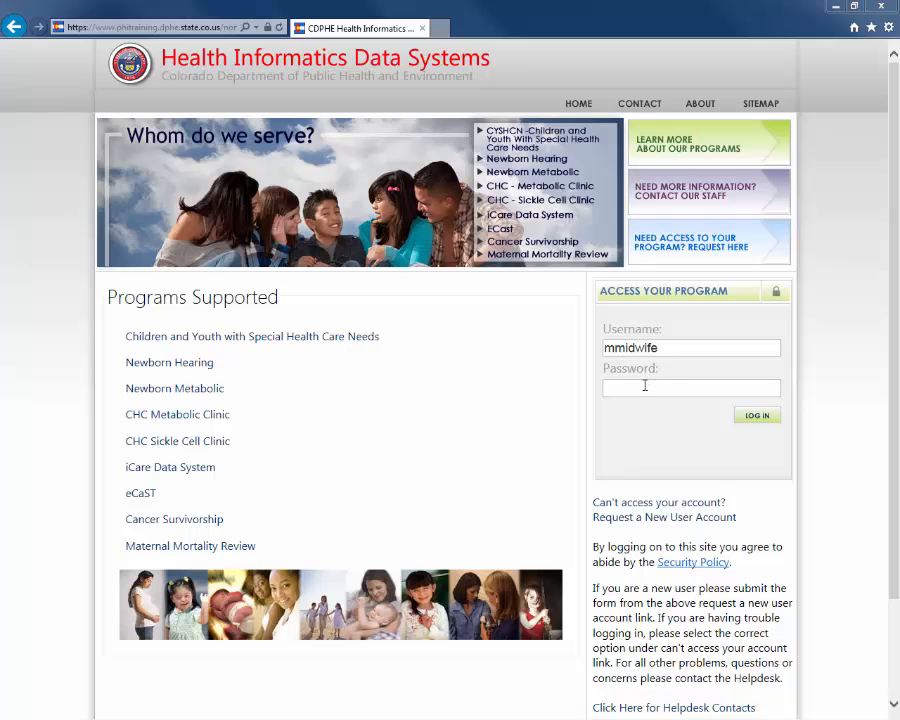
# - Enter the account password and log in to the program
pyautogui.click(645, 385)
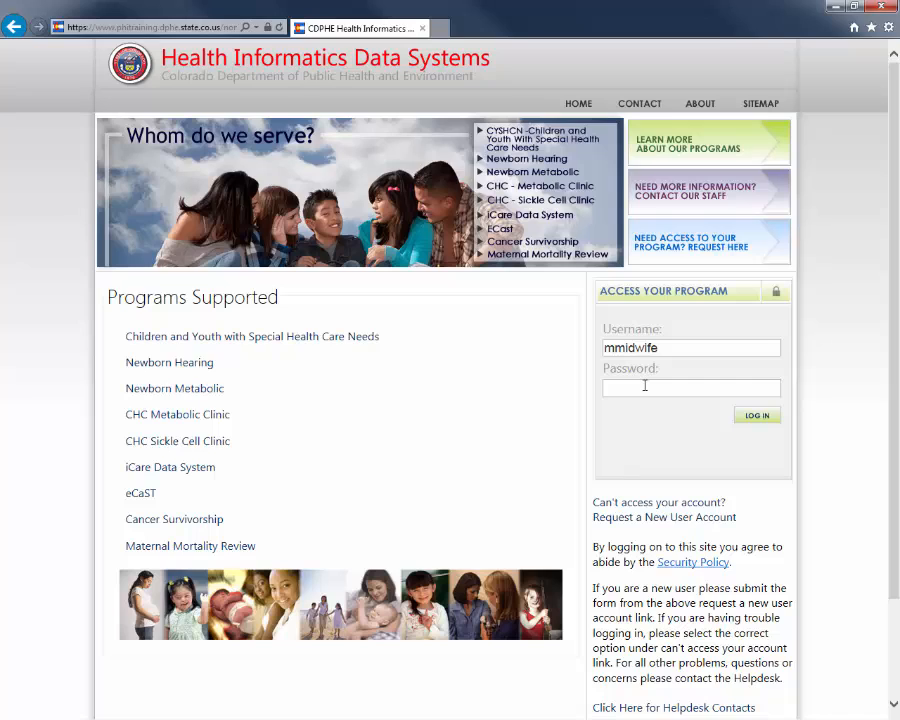
pyautogui.write('****')
pyautogui.click(768, 421)
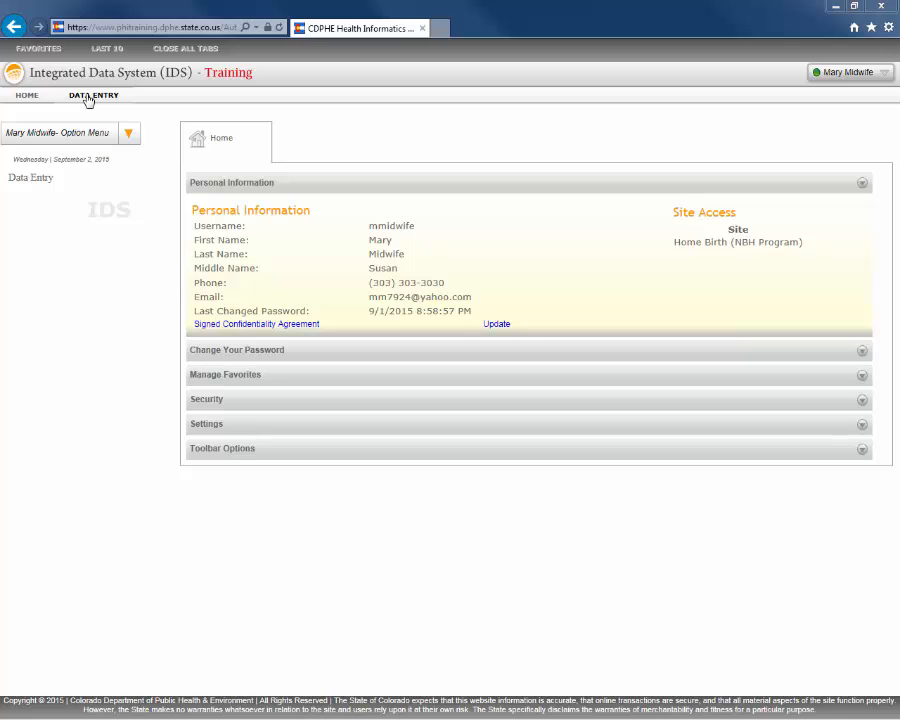
# - Open Data Entry and search for clients with the last name Train
pyautogui.click(36, 180)
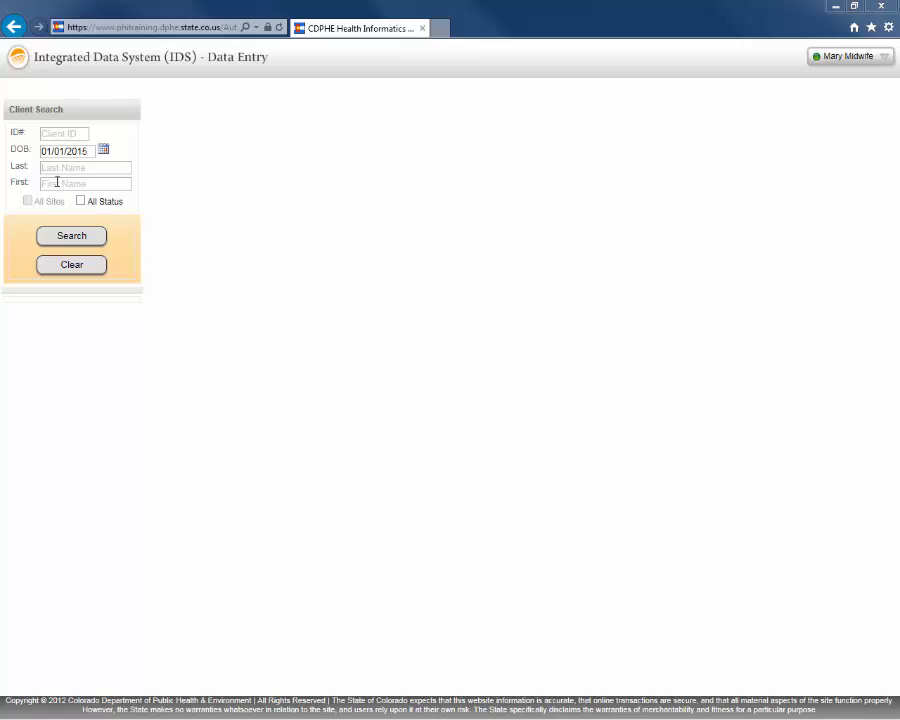
pyautogui.click(55, 168)
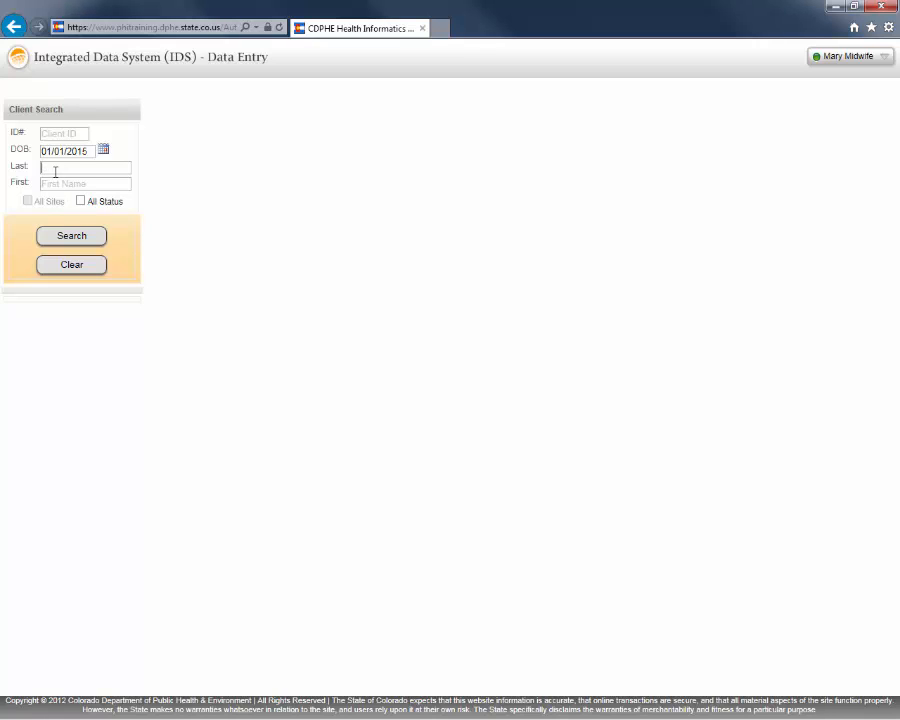
pyautogui.write('Train')
pyautogui.click(84, 236)
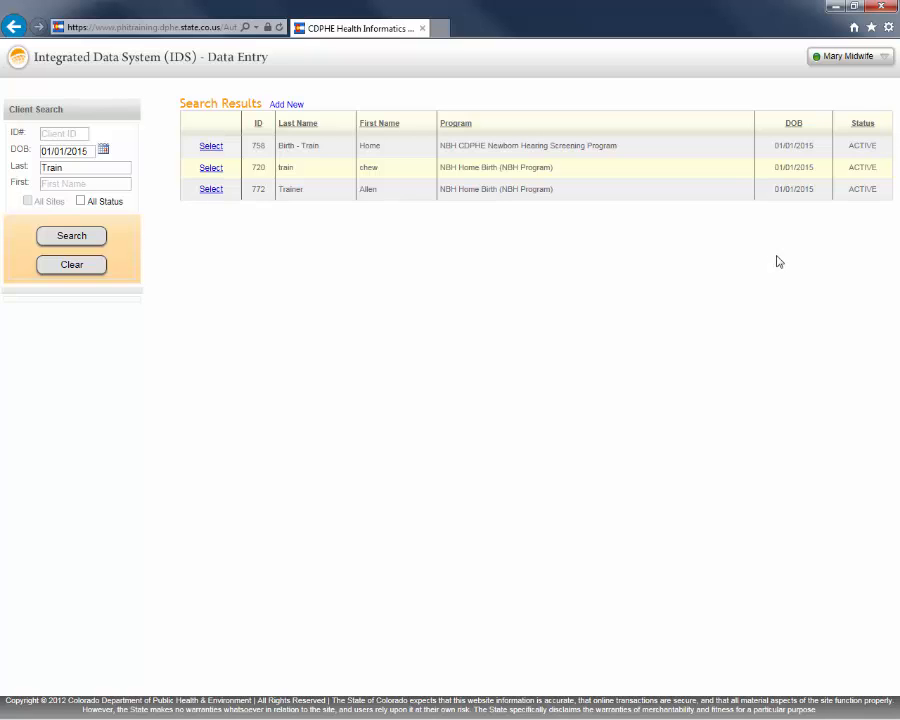
# - Open the Trainer record, clear the initial screen's Reason Not, and set the initial screen date to 01/25/2015
pyautogui.click(213, 191)
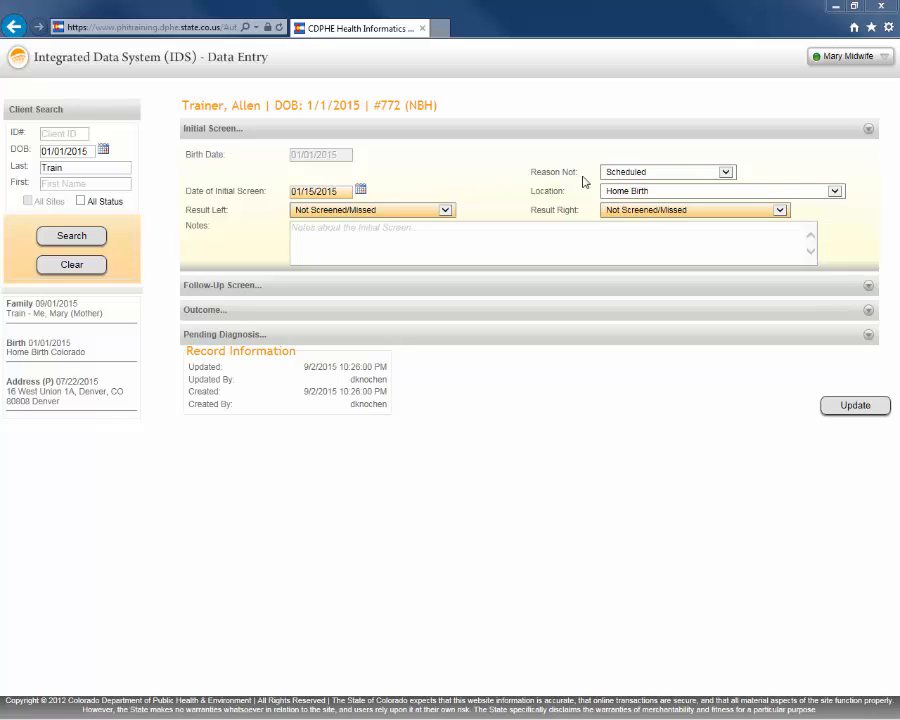
pyautogui.click(727, 174)
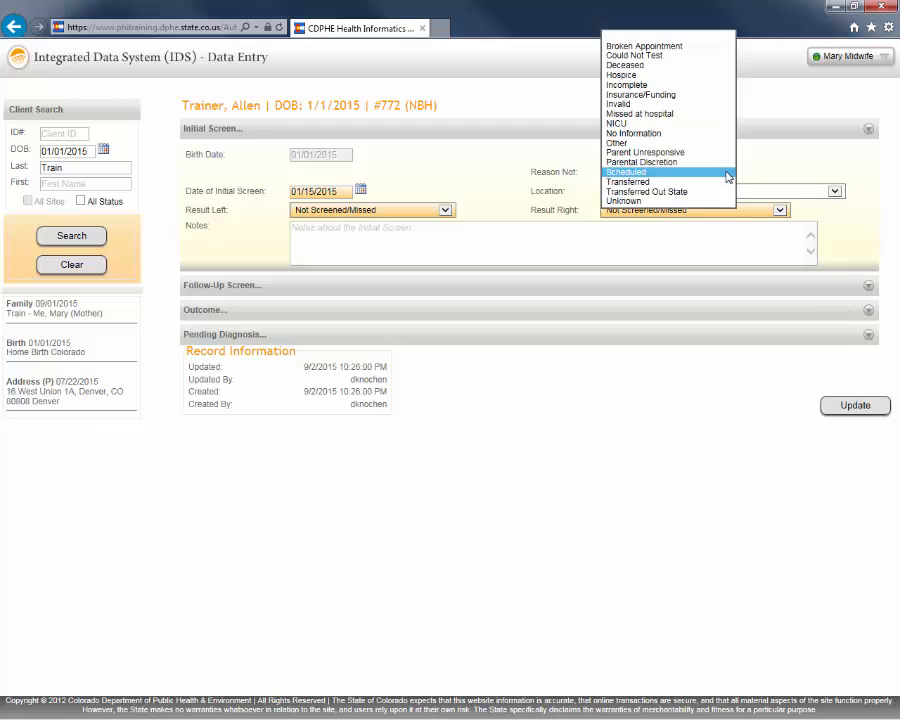
pyautogui.click(633, 40)
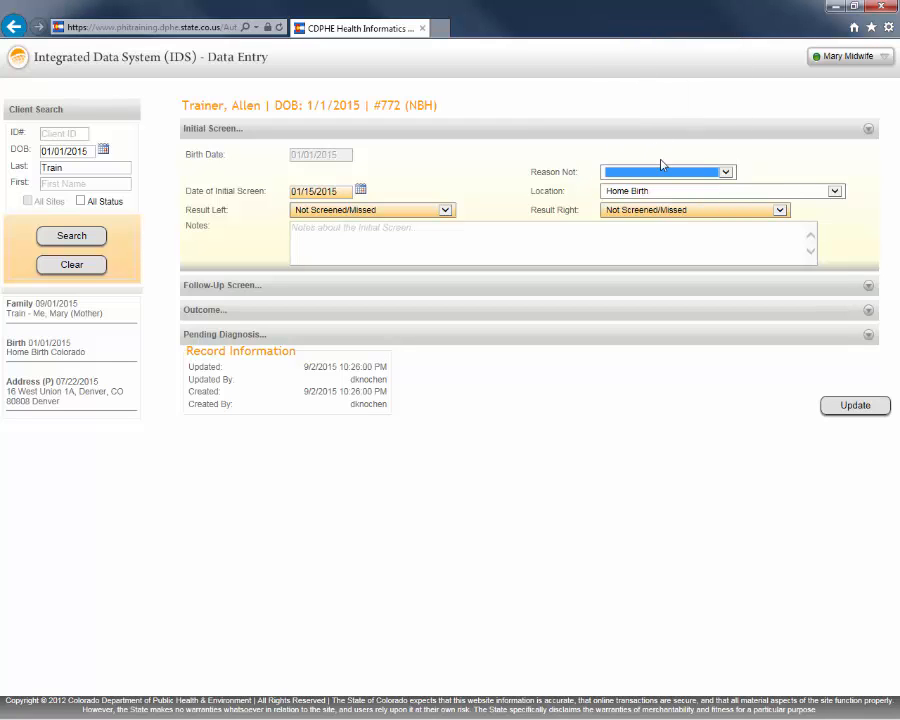
pyautogui.click(293, 191)
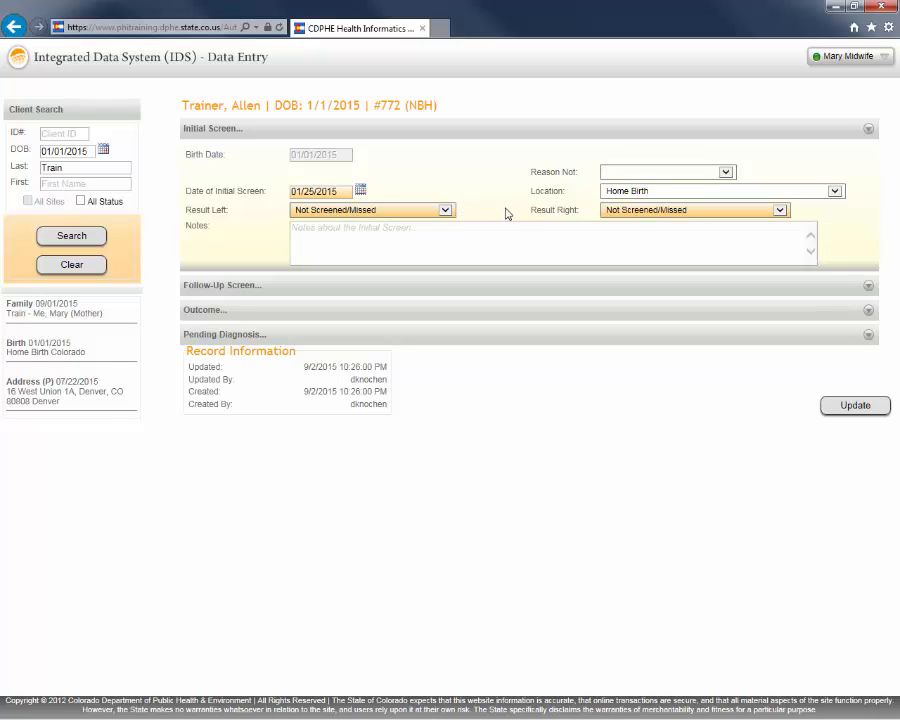
# - Set the initial screen results to Referred/Failed for the left ear and Passed for the right ear
pyautogui.click(446, 216)
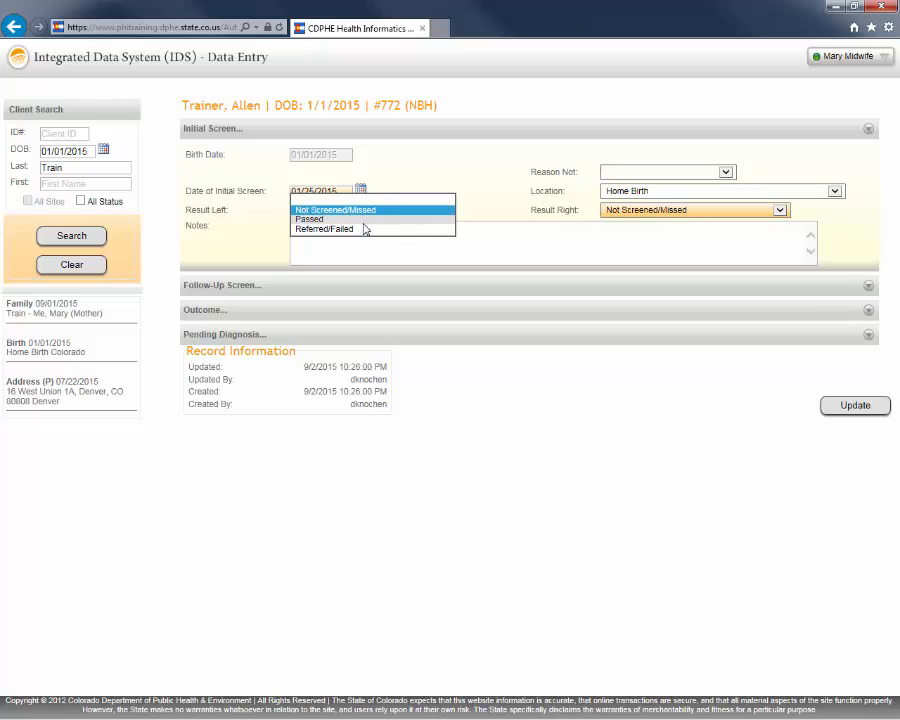
pyautogui.click(340, 228)
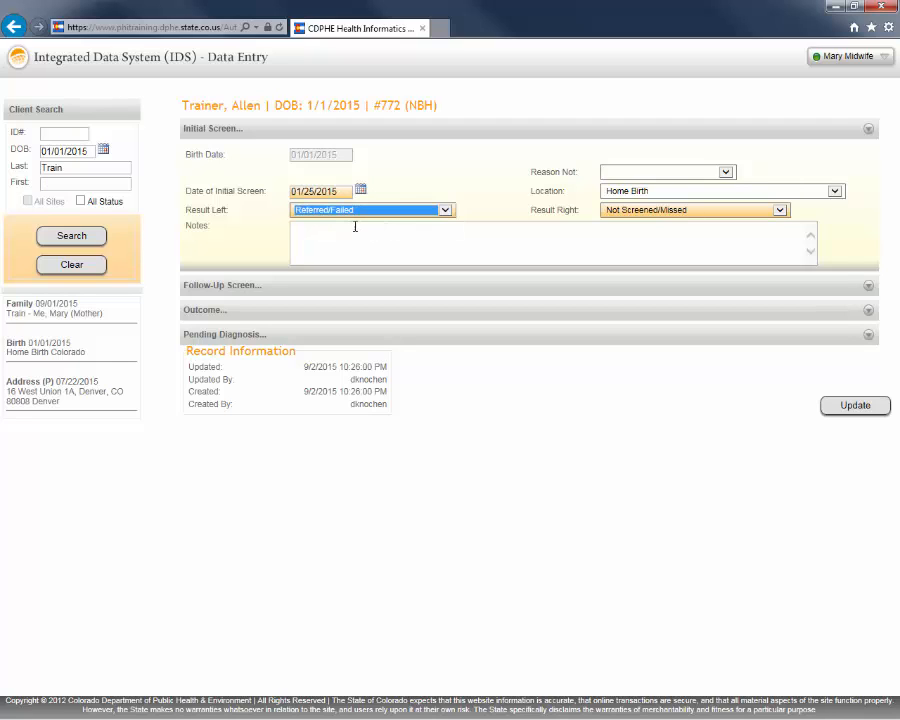
pyautogui.click(779, 210)
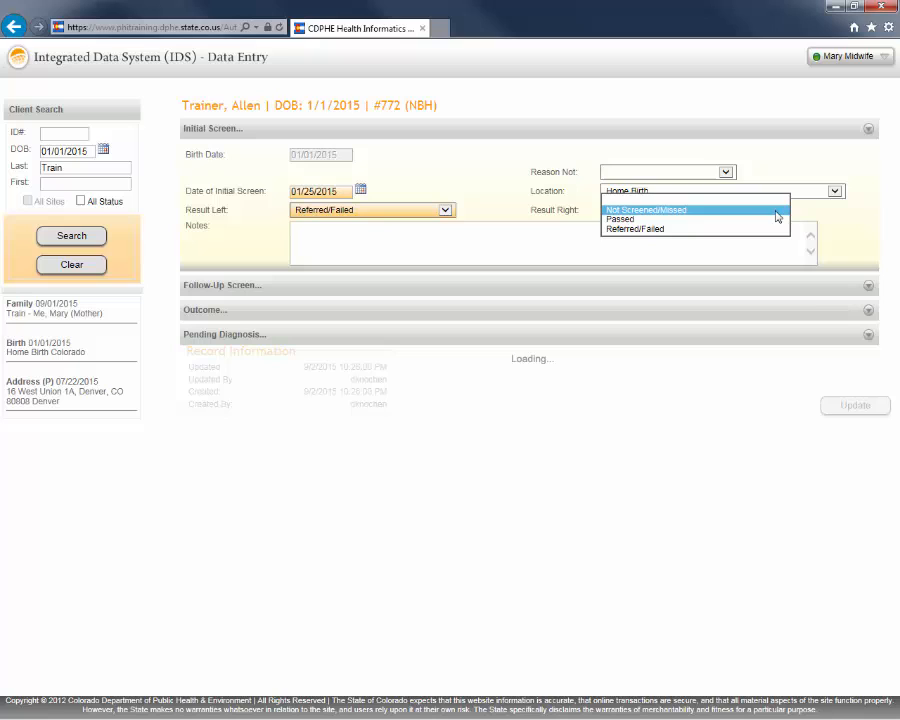
pyautogui.click(641, 220)
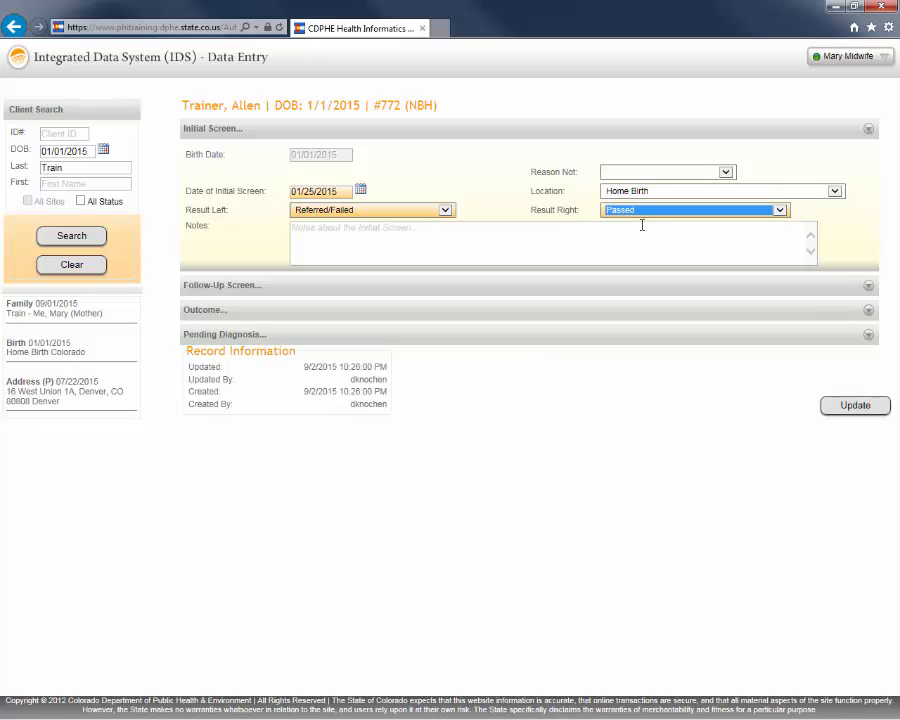
# - Enter an initial screen note stating who screened the baby
pyautogui.click(301, 231)
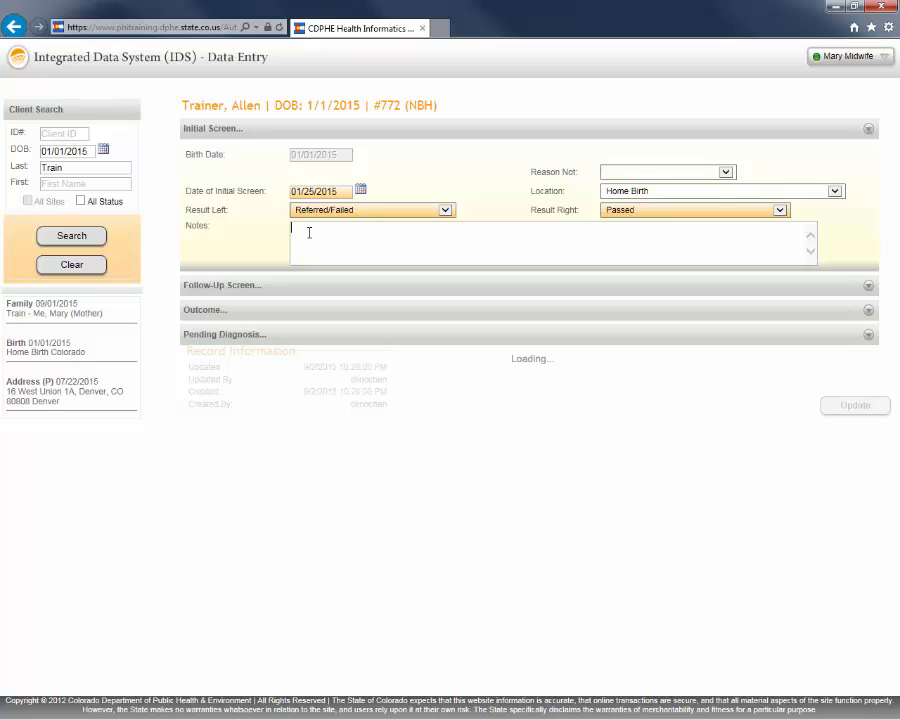
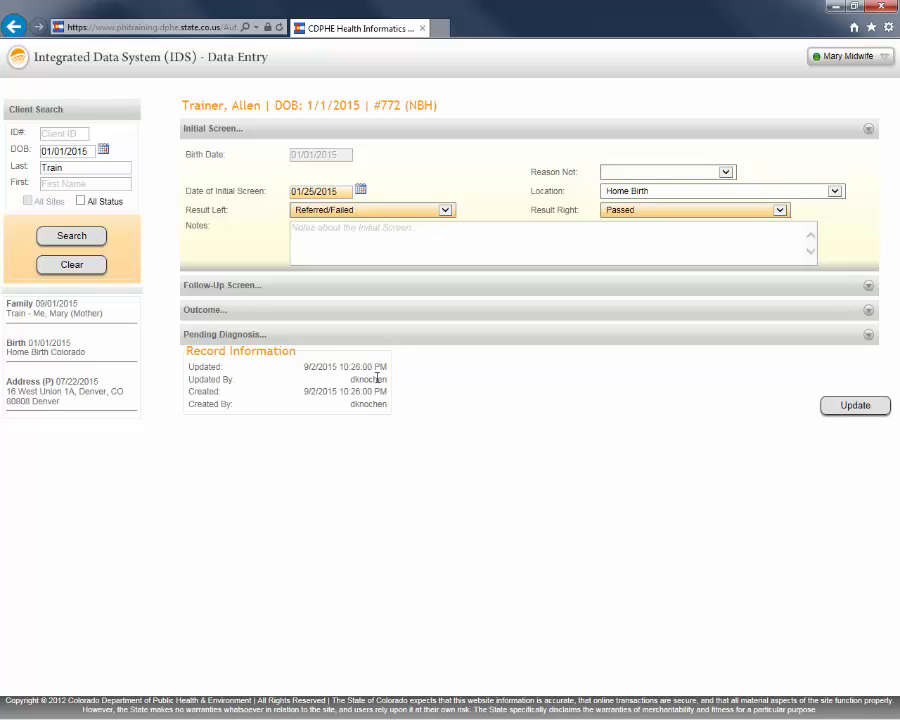
# - Expand the Follow-Up Screen section, set its date to 02/15/2015 and its location to Home Birth
pyautogui.click(220, 286)
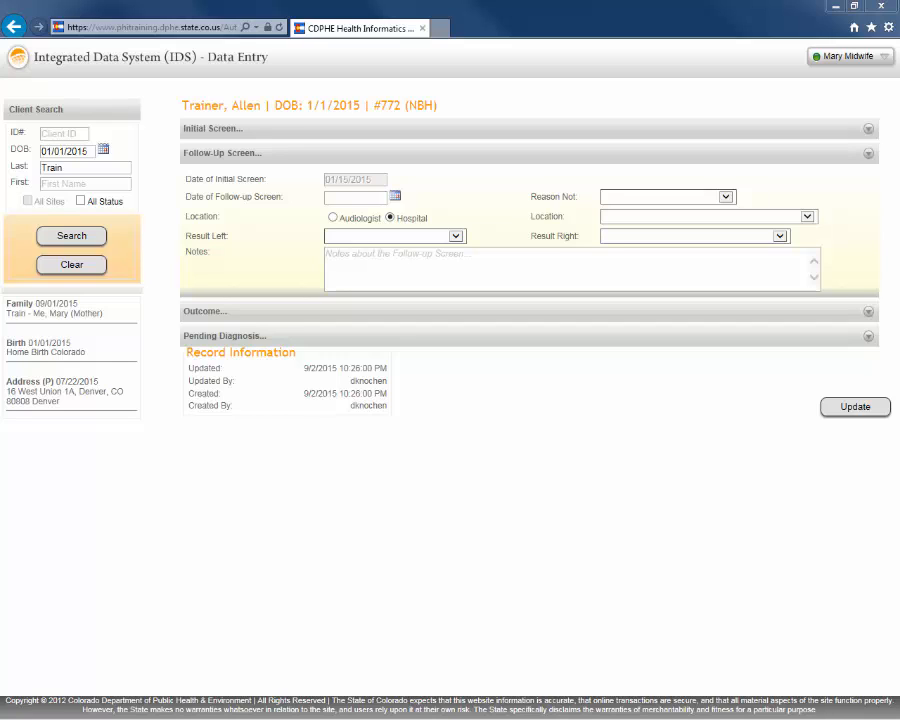
pyautogui.click(328, 198)
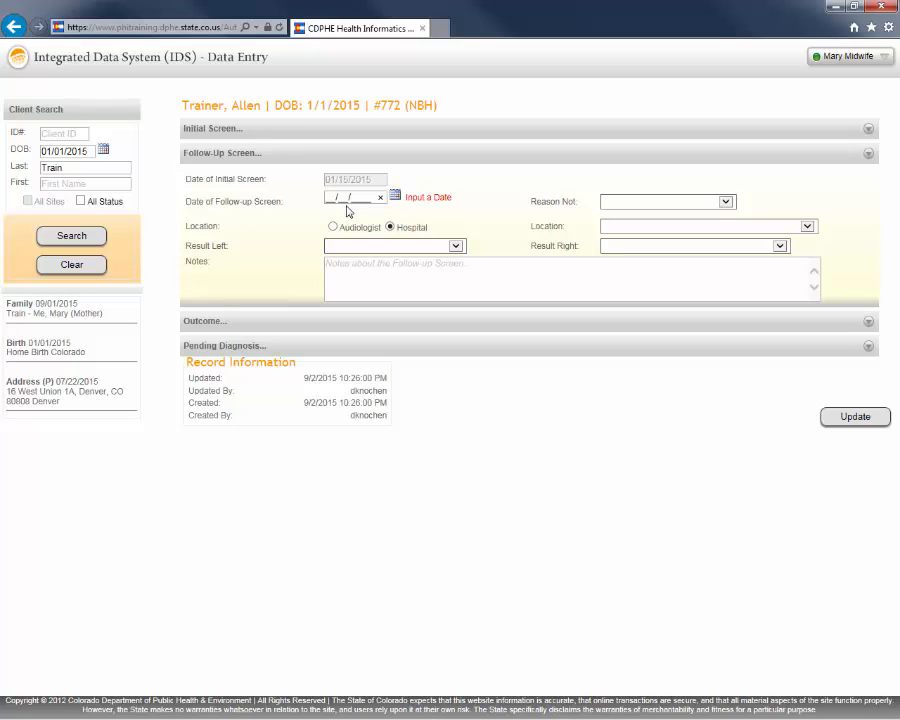
pyautogui.write('02/1')
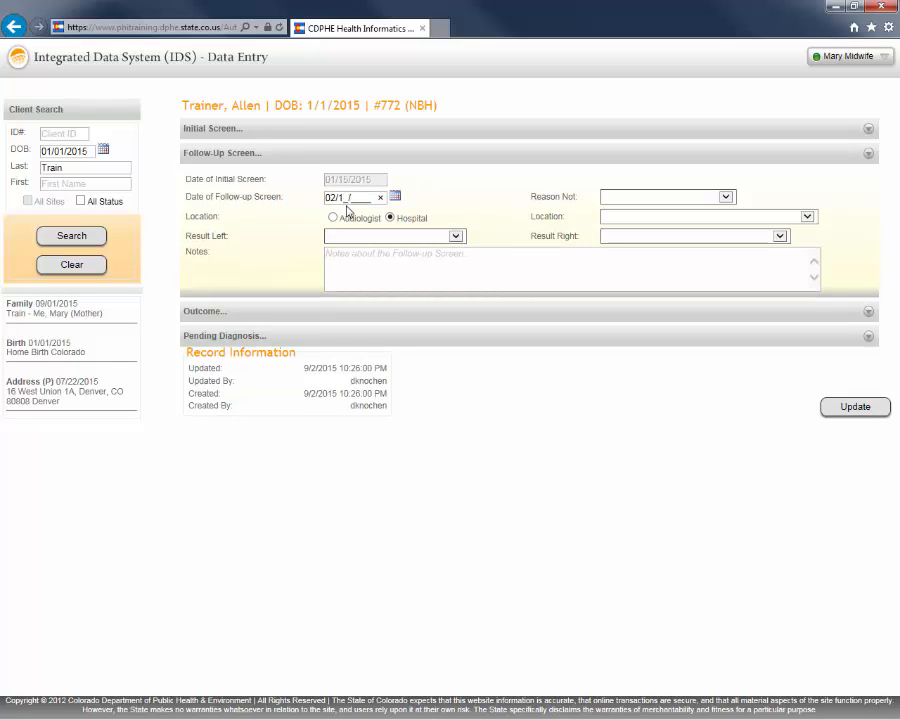
pyautogui.write('5/2')
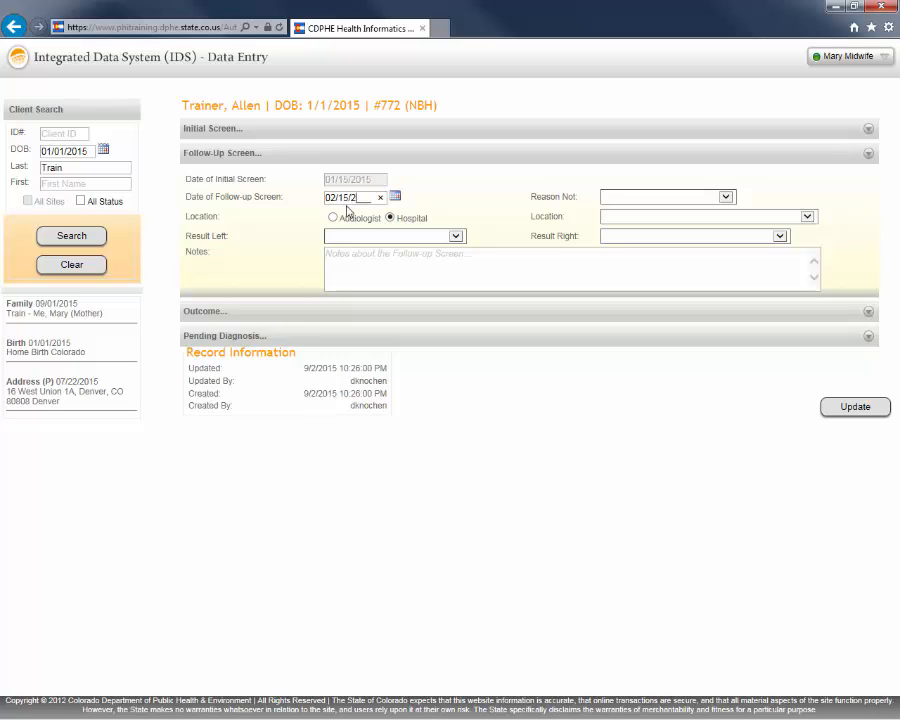
pyautogui.write('015')
pyautogui.press('Tab')
pyautogui.click(808, 219)
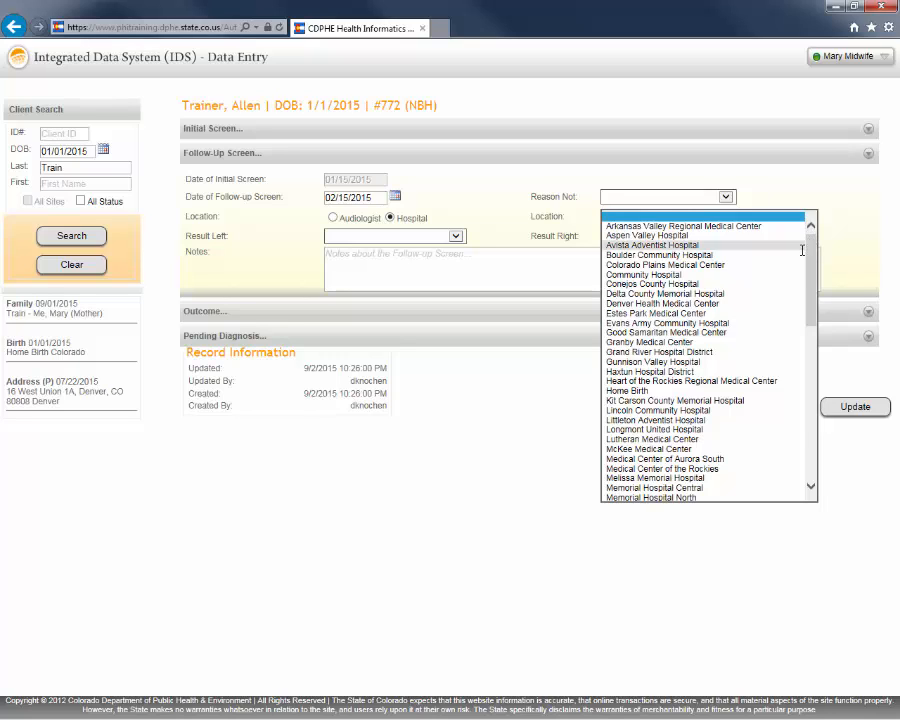
pyautogui.click(643, 392)
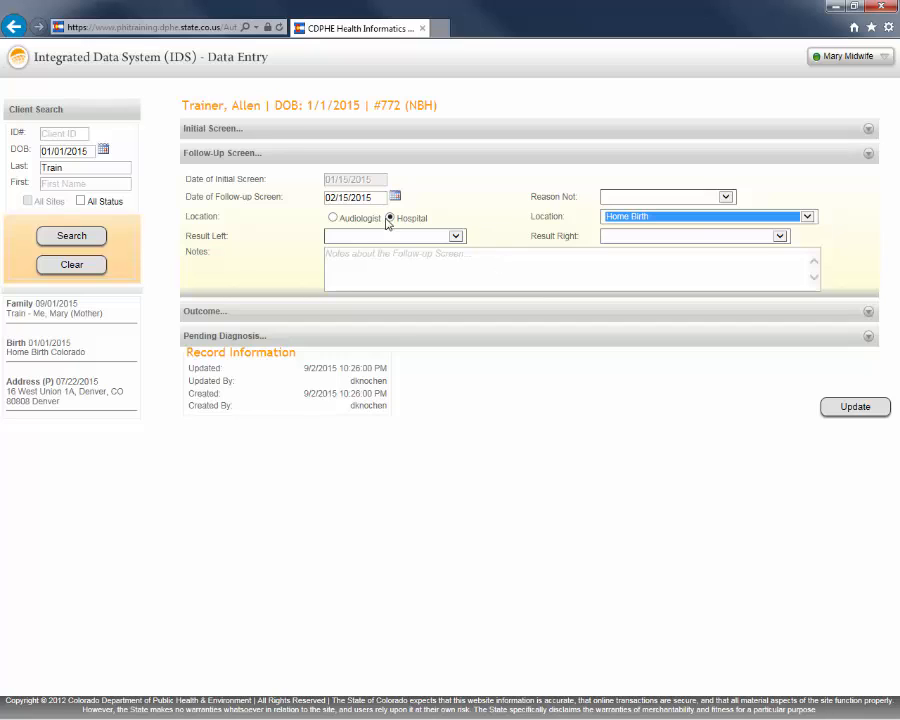
# - Set both follow-up screen results, left and right, to Passed
pyautogui.click(456, 237)
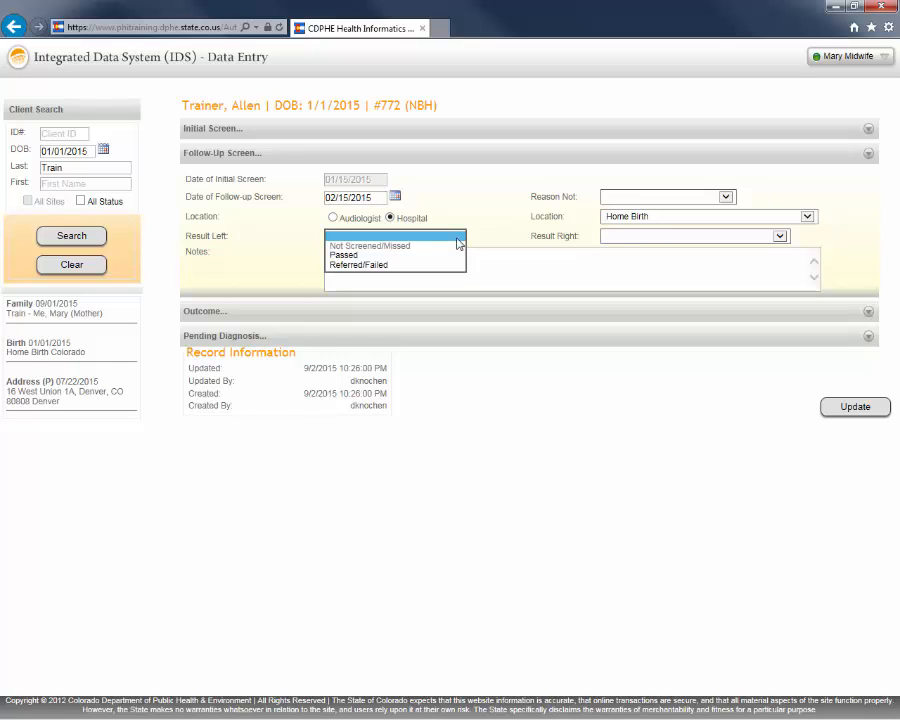
pyautogui.click(377, 255)
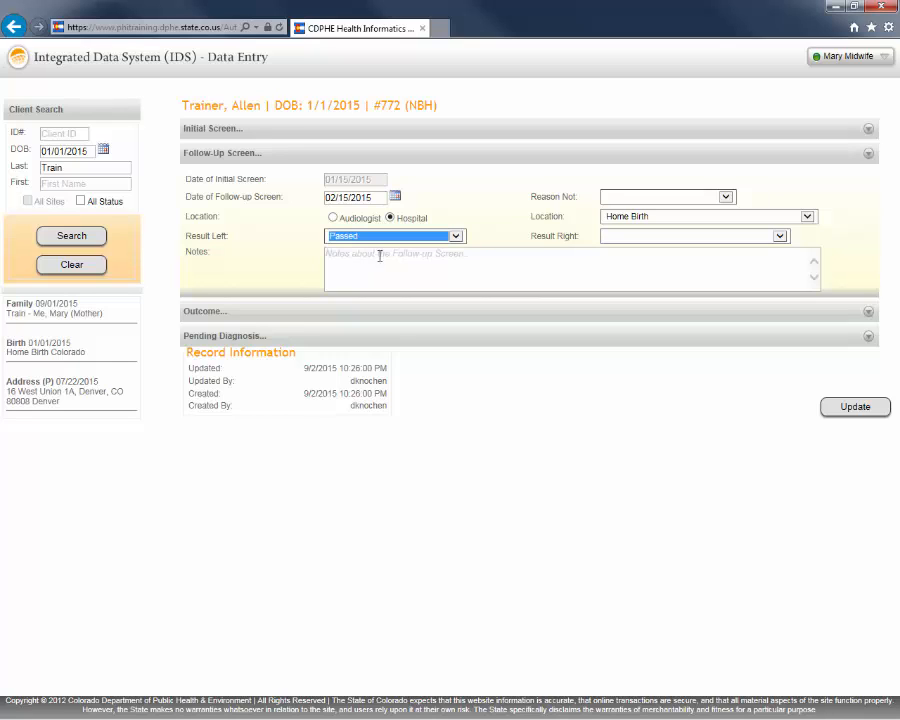
pyautogui.click(780, 237)
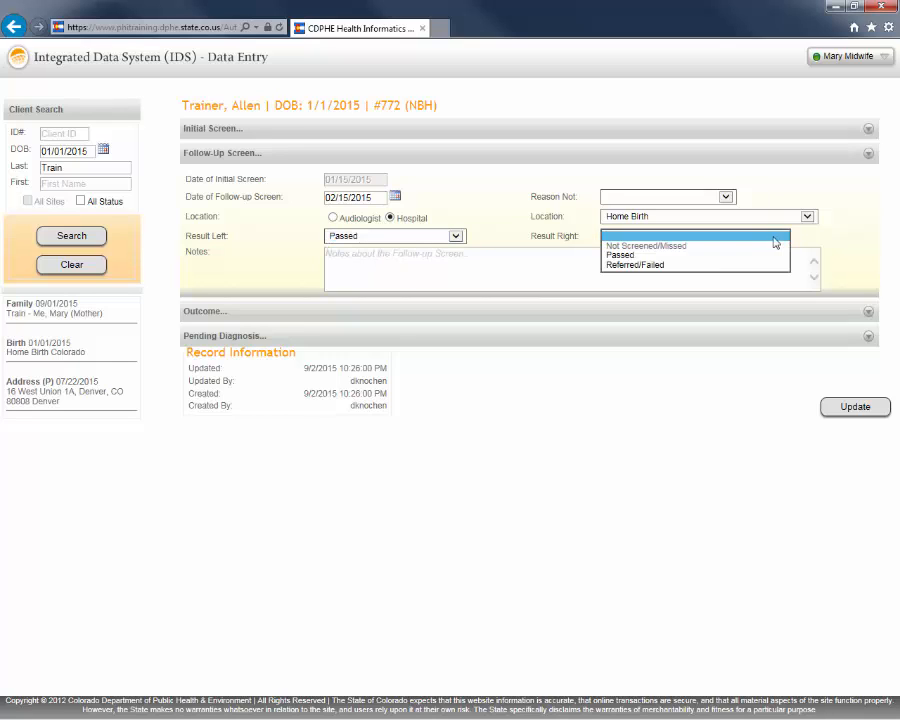
pyautogui.click(669, 255)
# - Enter a follow-up note stating who screened the baby
pyautogui.click(384, 257)
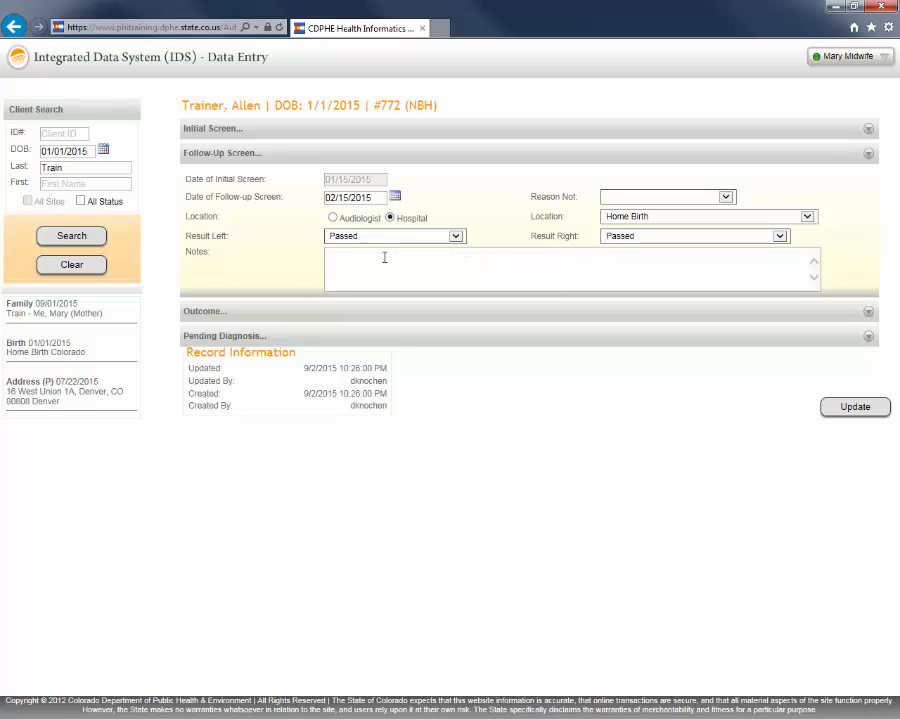
pyautogui.write('Screened')
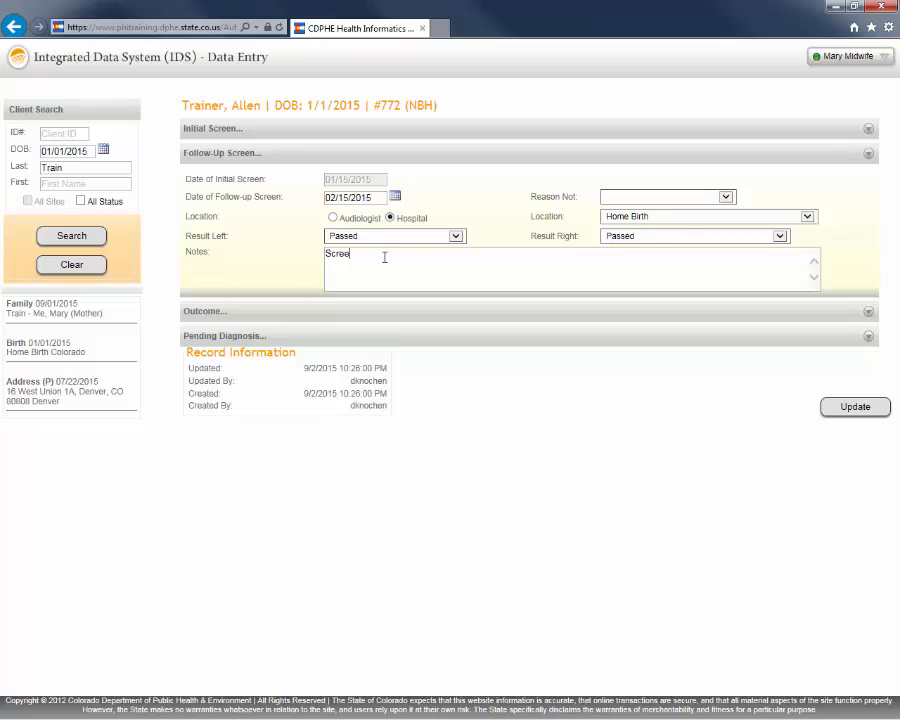
pyautogui.press('BackSpace')
pyautogui.press('BackSpace')
pyautogui.press('BackSpace')
pyautogui.write('ochenmus')
# - Switch the follow-up location type to Audiologist and pick the training audiologist from the provider list
pyautogui.click(333, 218)
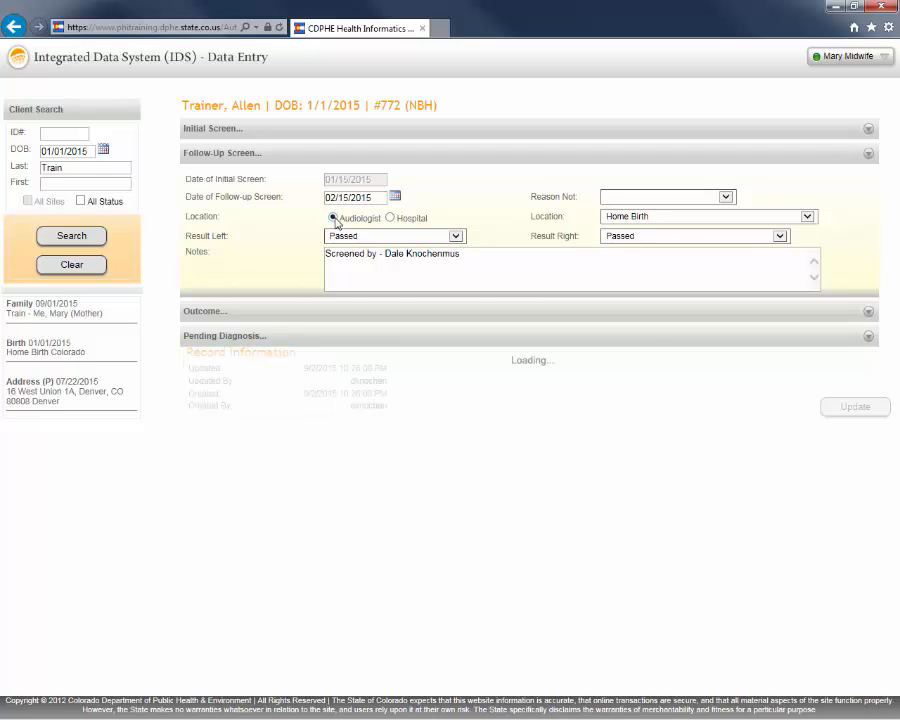
pyautogui.click(807, 217)
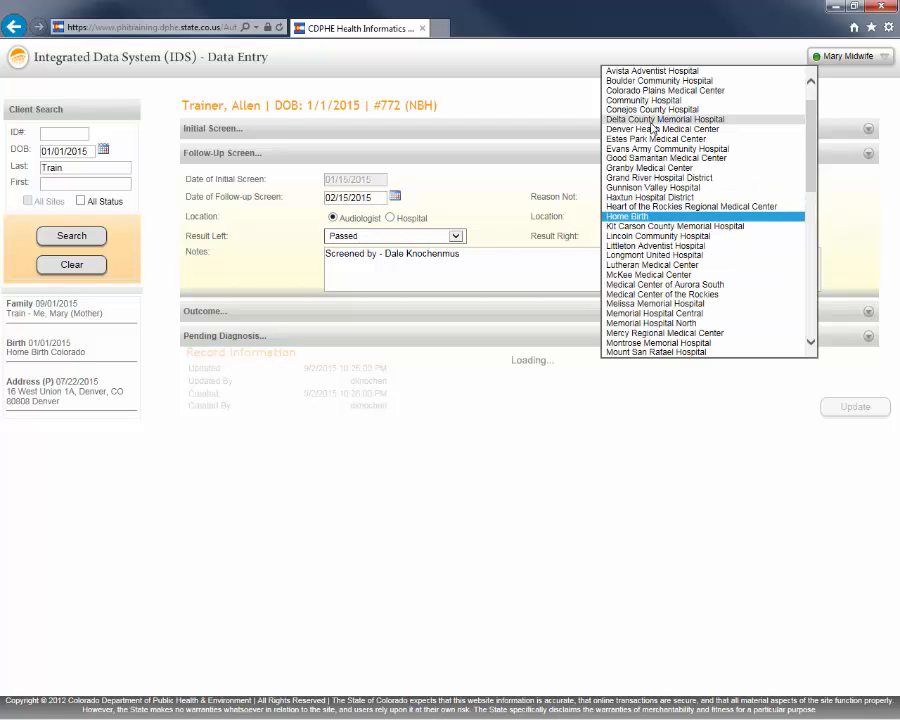
pyautogui.click(505, 234)
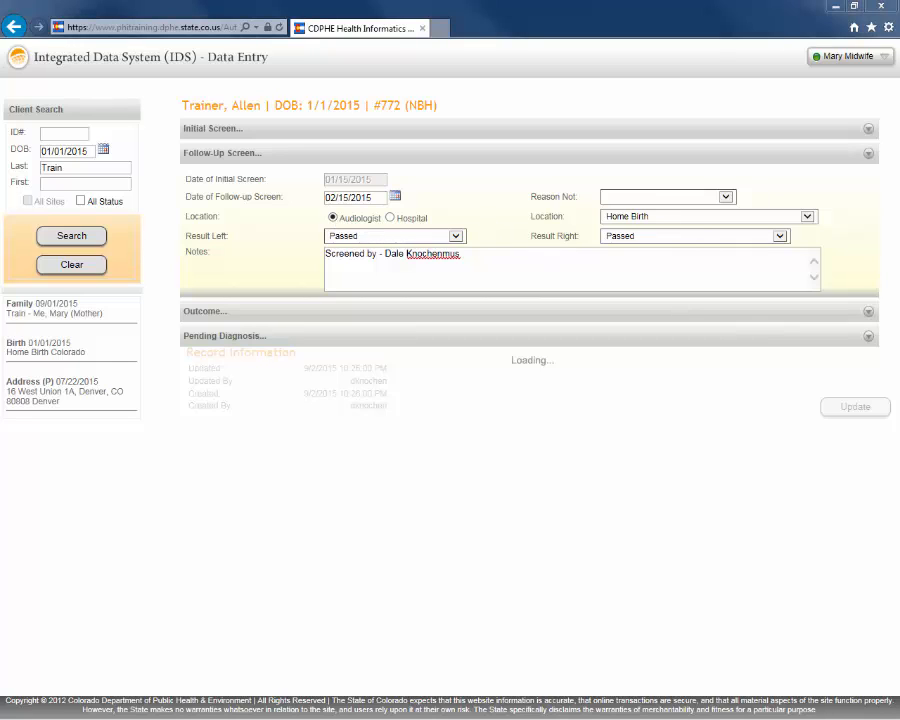
pyautogui.click(807, 217)
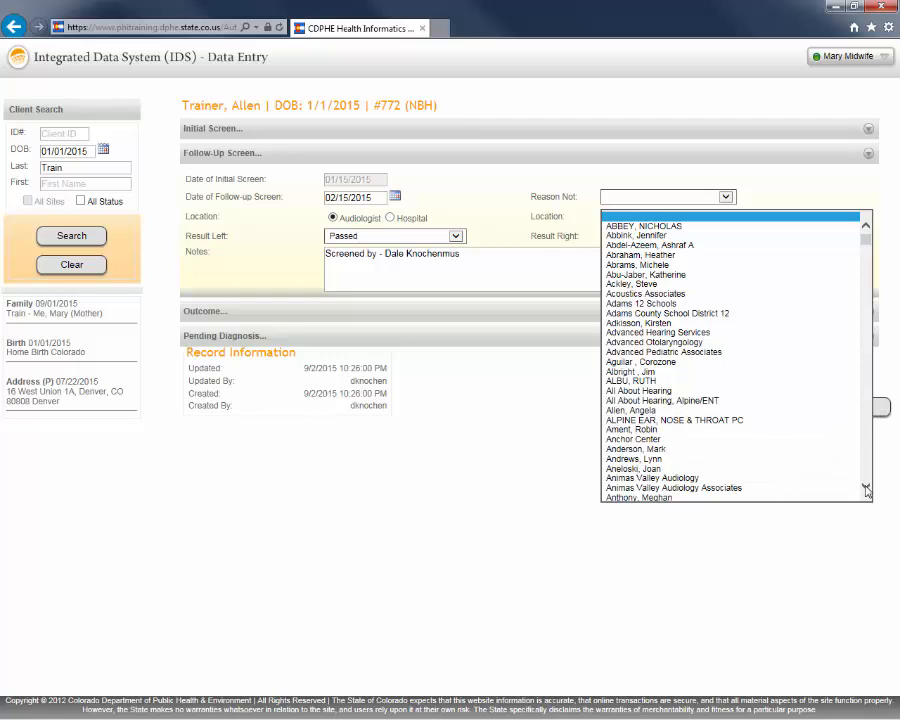
pyautogui.scroll(-4, 866, 490)
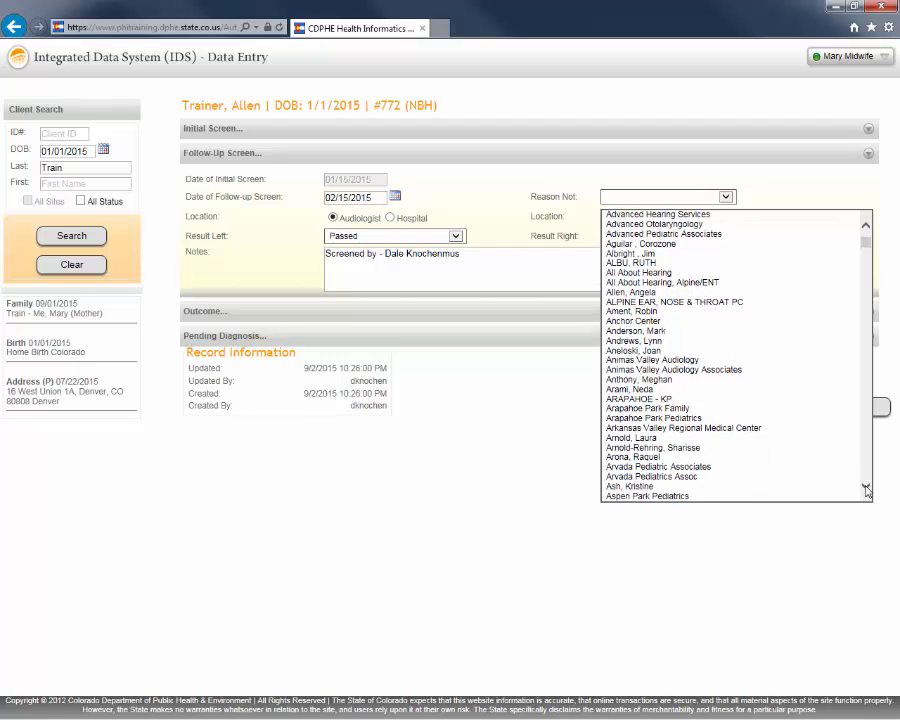
pyautogui.scroll(-3, 866, 490)
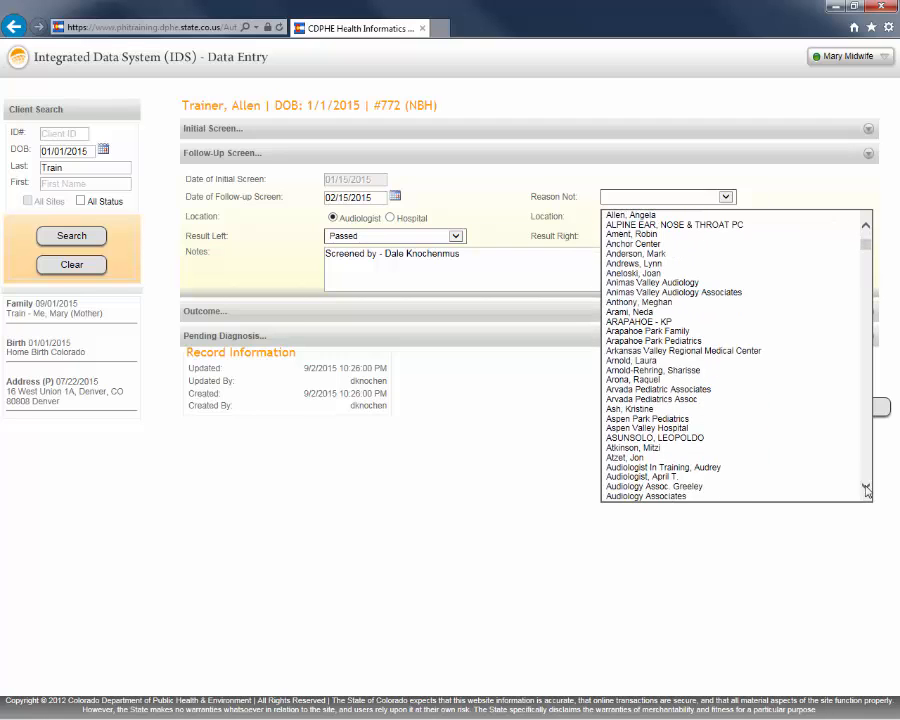
pyautogui.click(658, 477)
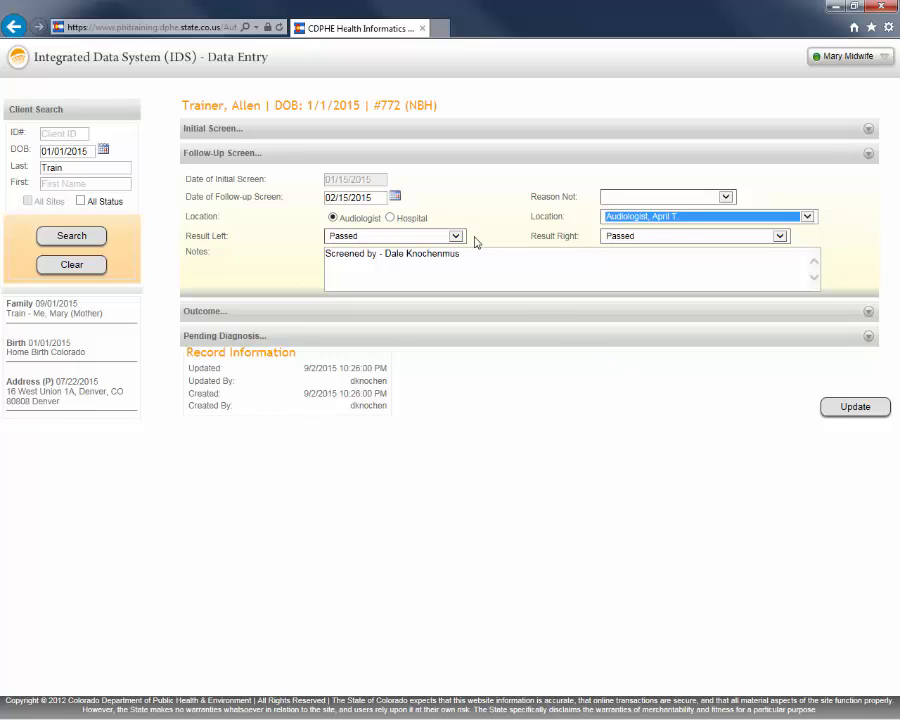
# - Save the record with Update and acknowledge the confirmation
pyautogui.click(868, 407)
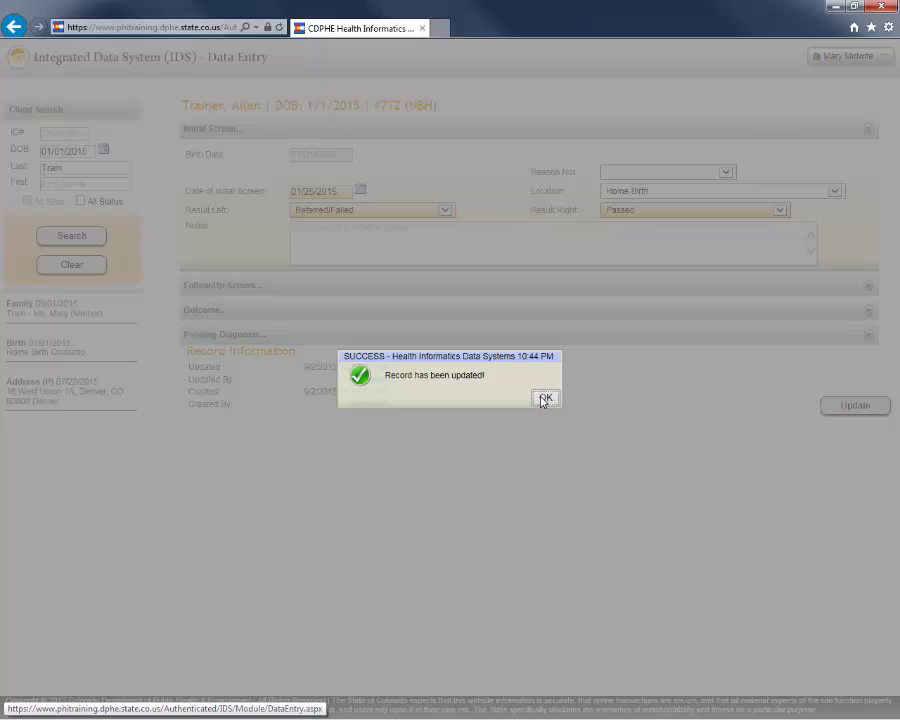
pyautogui.click(545, 399)
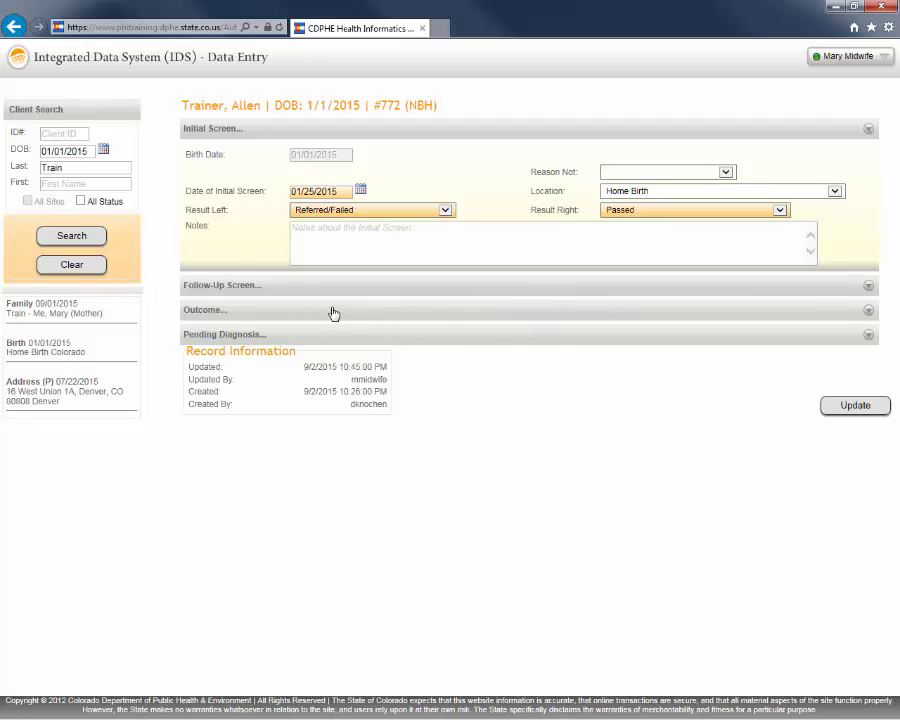
# - Clear the client search and log out of the system
pyautogui.click(84, 269)
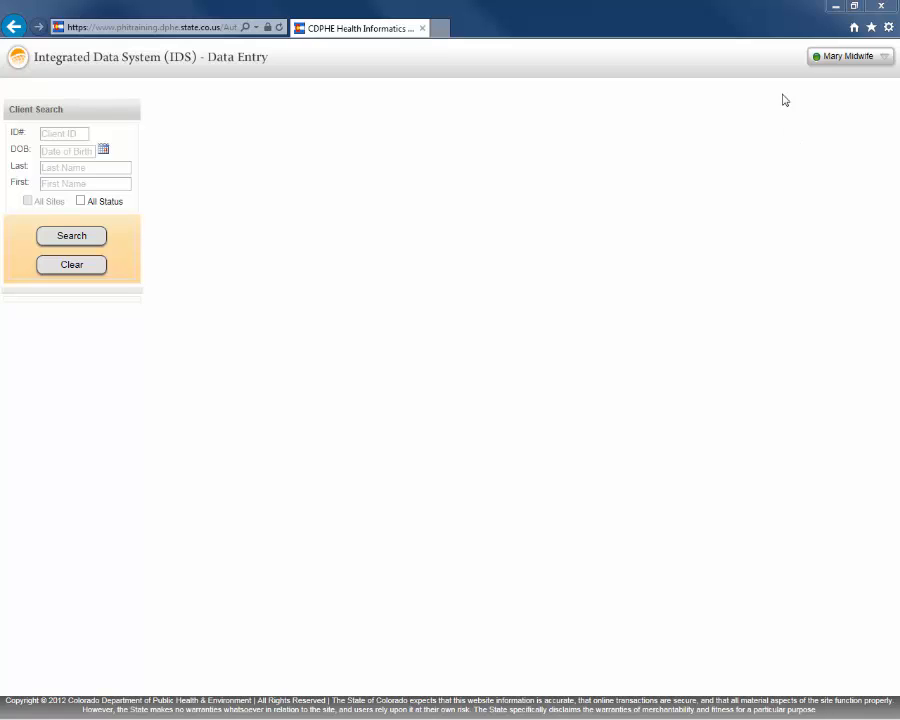
pyautogui.click(816, 60)
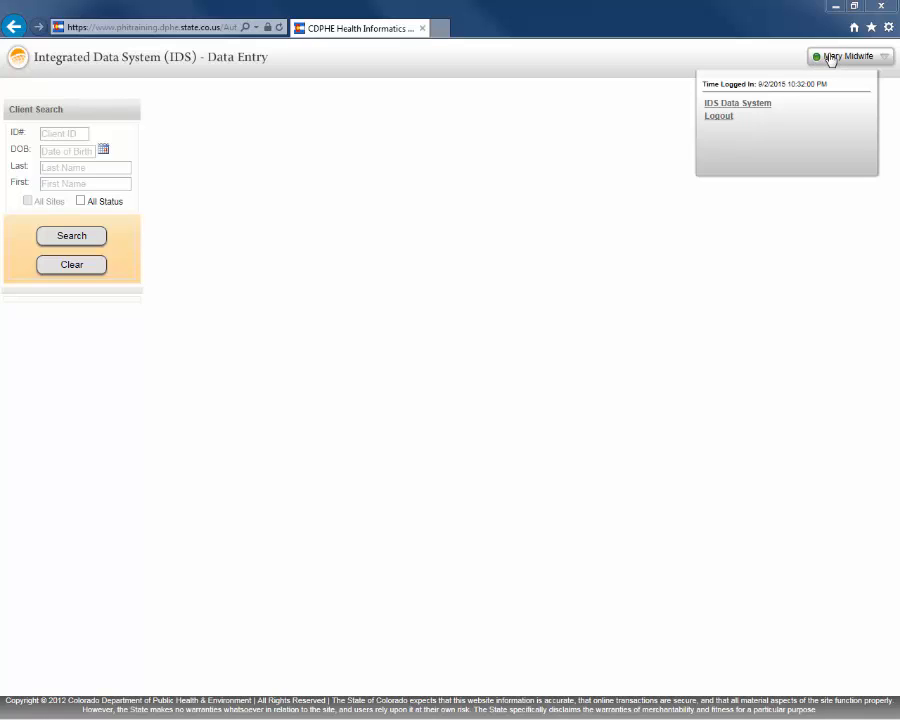
pyautogui.click(719, 117)
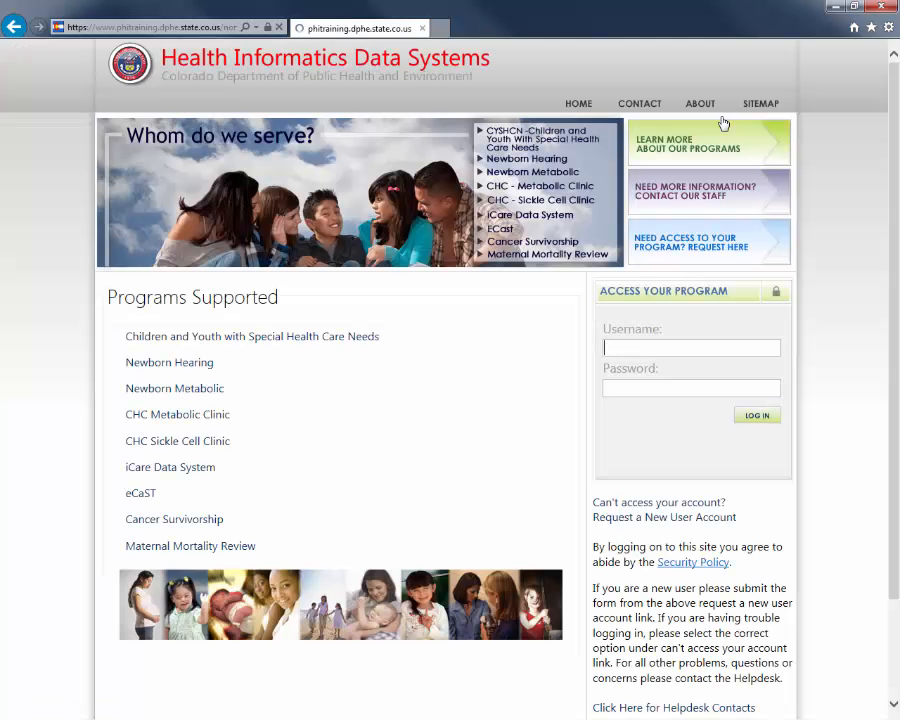